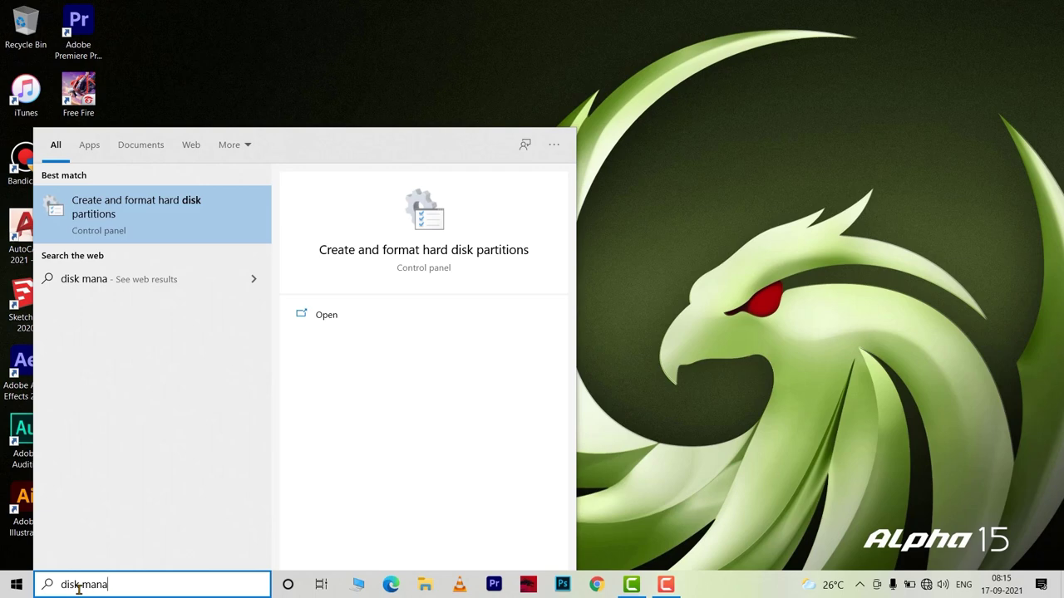
# - Launch Disk Management from search and maximize it to show Disk 2's 1397.23 GB E: partition
pyautogui.click(135, 200)
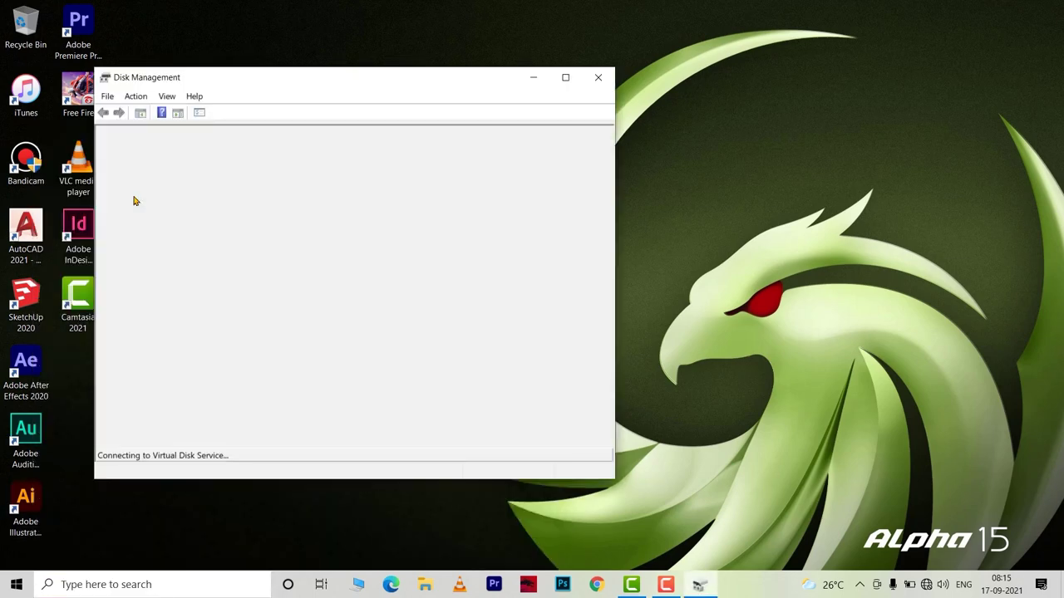
pyautogui.click(565, 80)
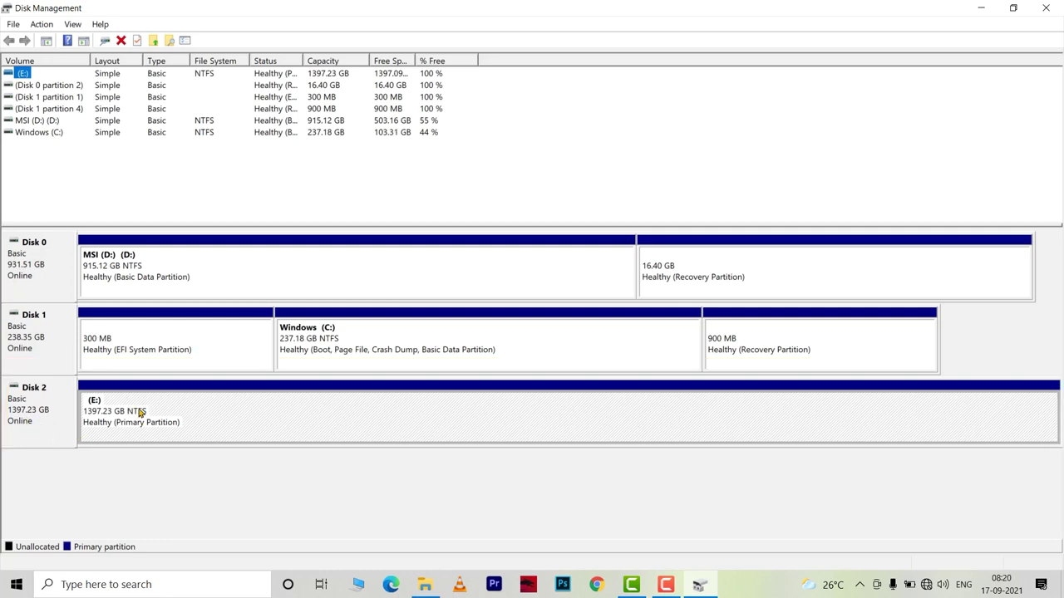
# - Shrink the E: volume by 600000 MB, freeing 585.94 GB of unallocated space on Disk 2
pyautogui.rightClick(140, 410)
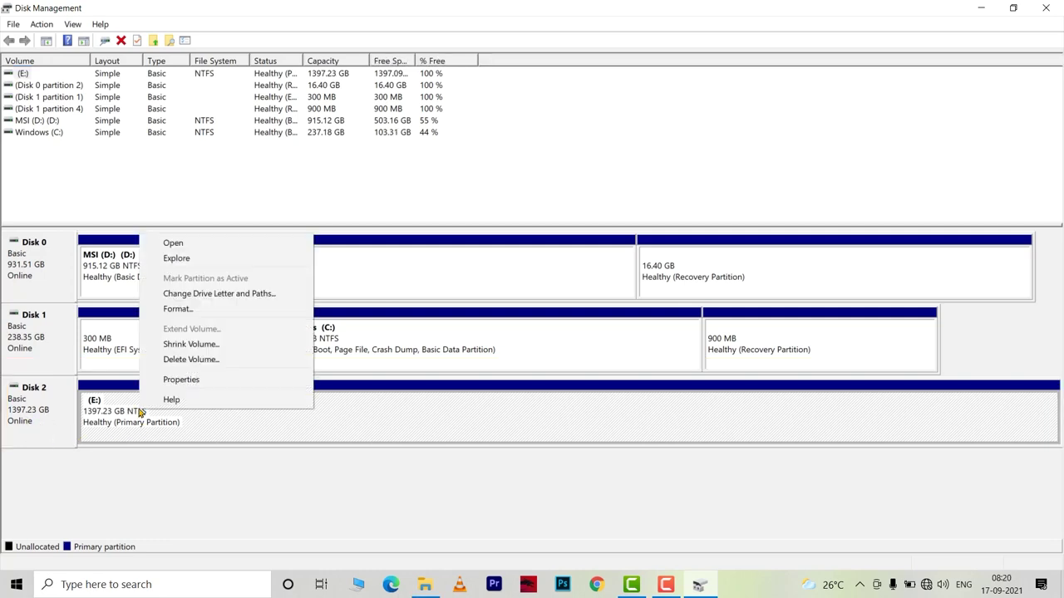
pyautogui.click(196, 346)
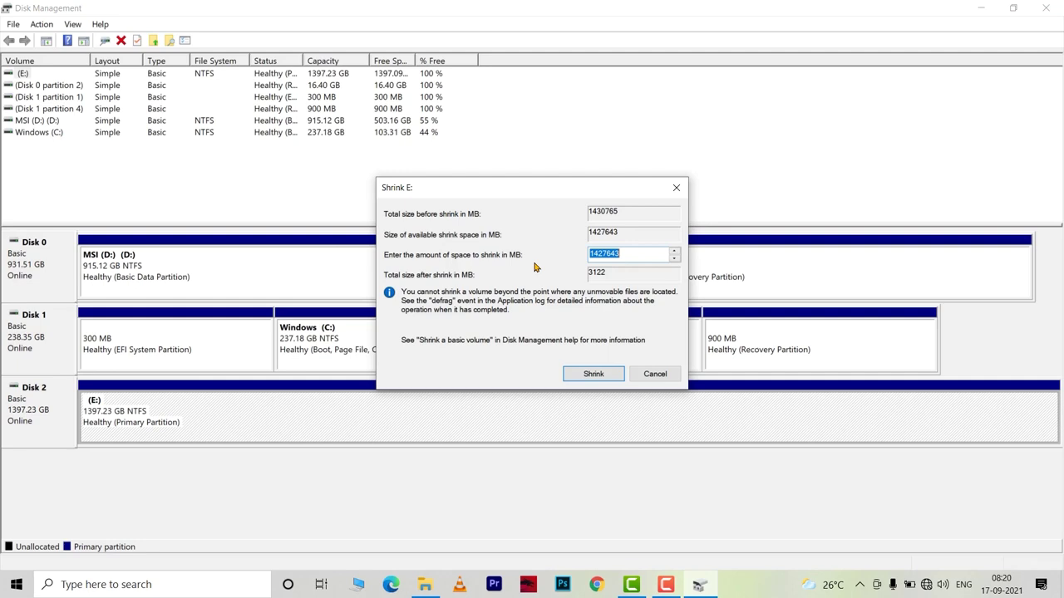
pyautogui.write('600000')
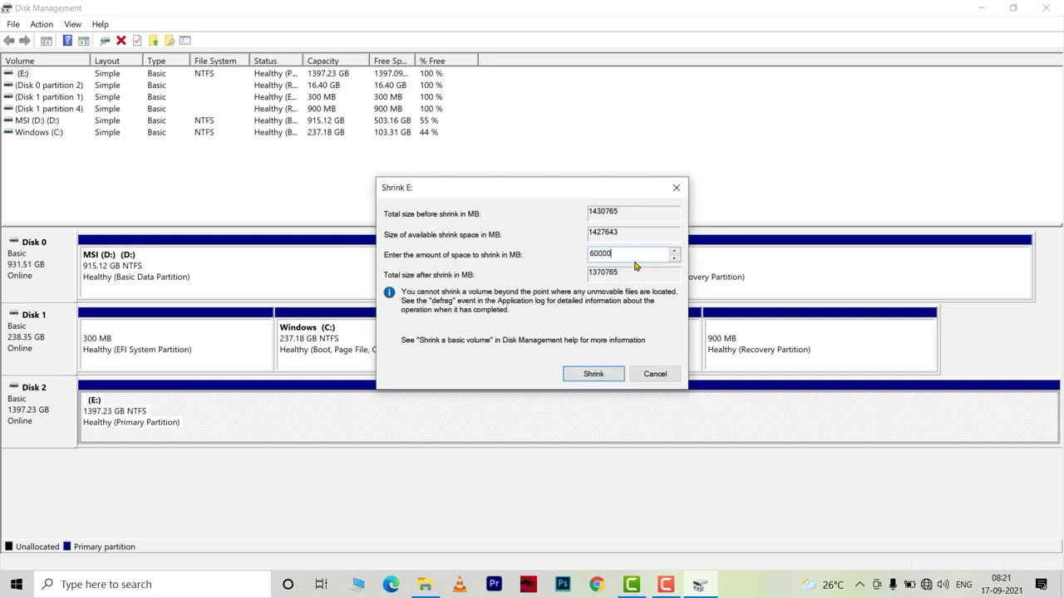
pyautogui.click(589, 376)
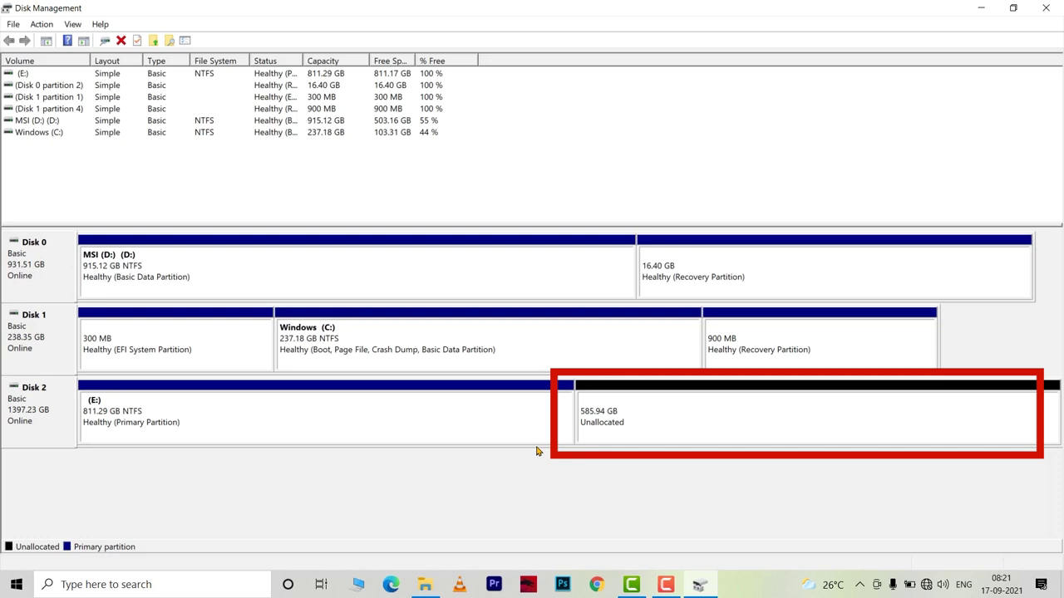
# - Create a 300000 MB NTFS simple volume as drive F: labelled YouTube in the free space
pyautogui.rightClick(603, 429)
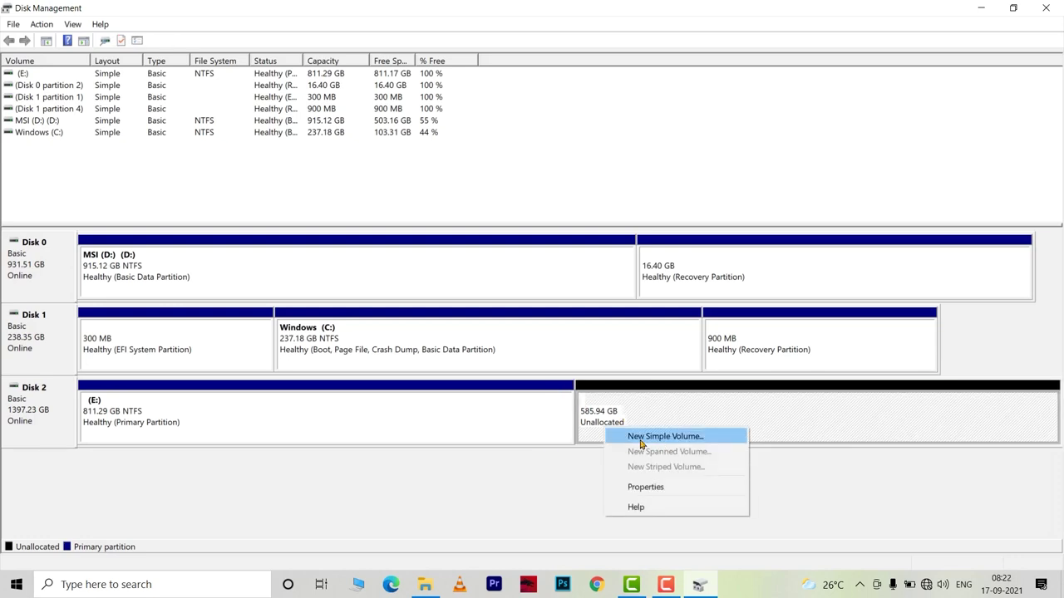
pyautogui.click(649, 437)
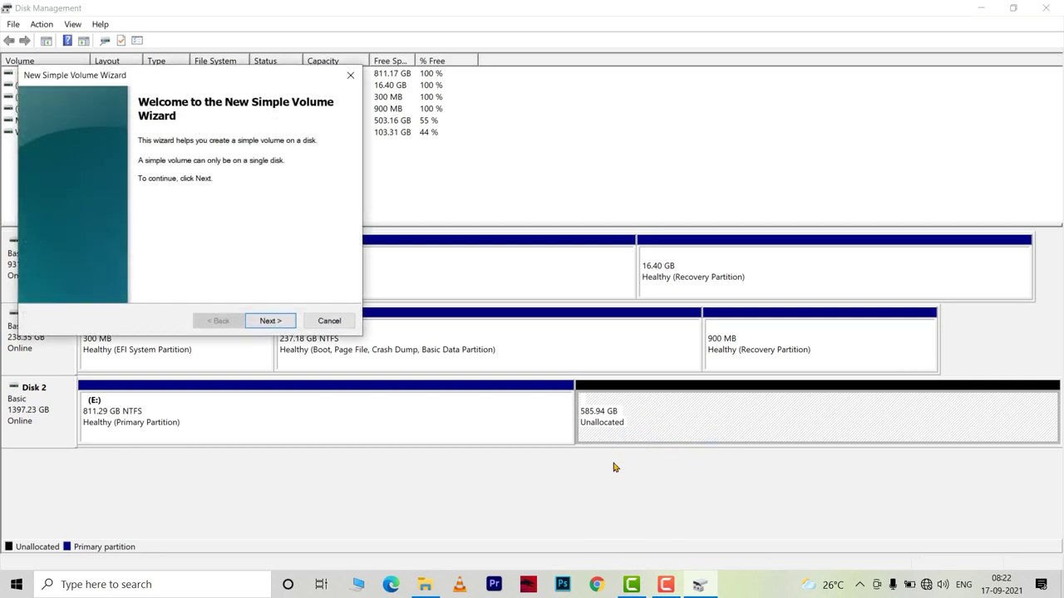
pyautogui.click(270, 322)
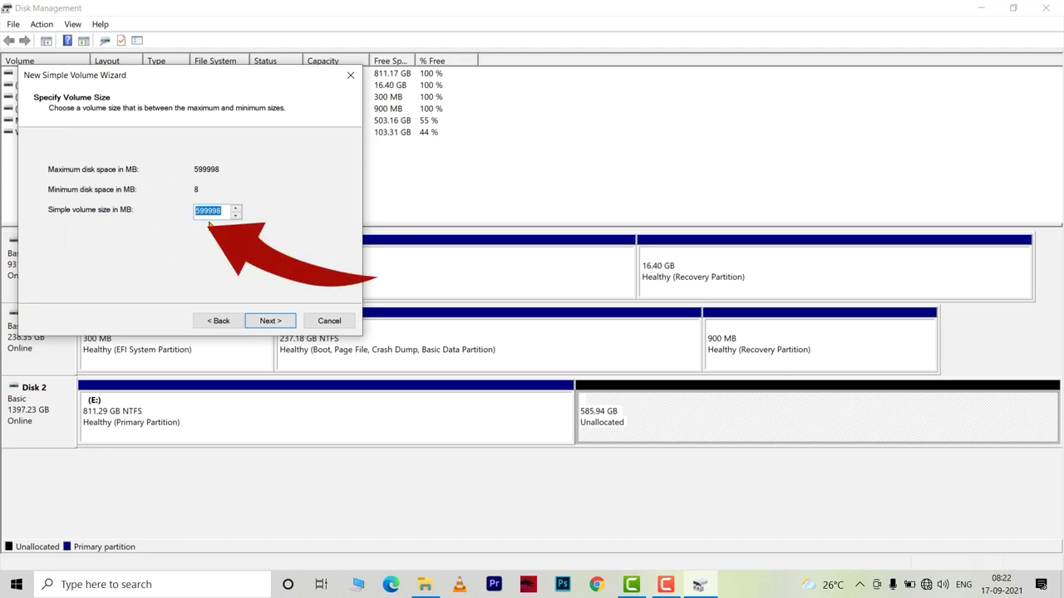
pyautogui.write('300000')
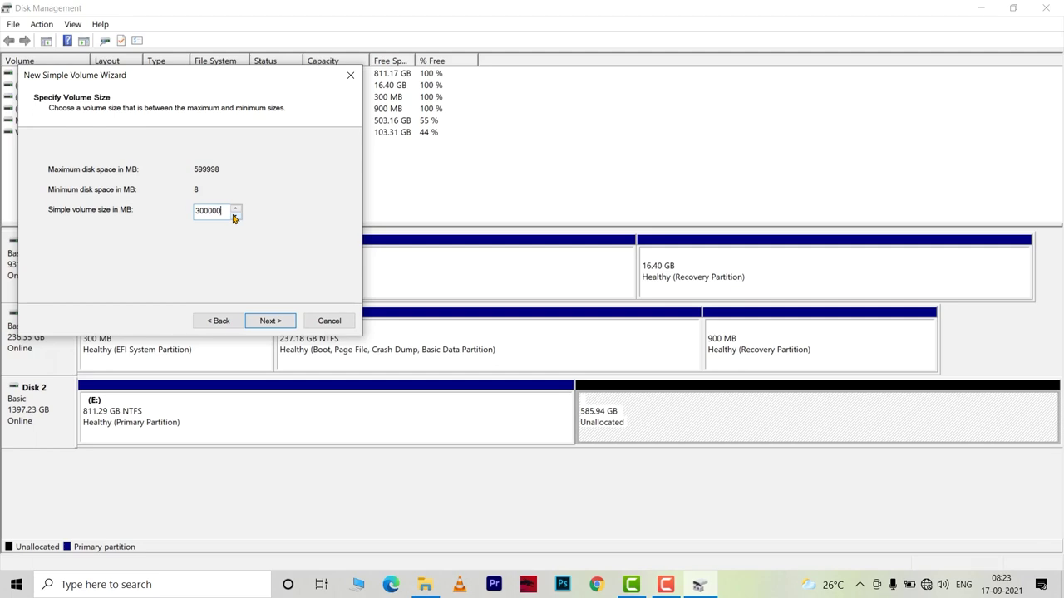
pyautogui.click(268, 322)
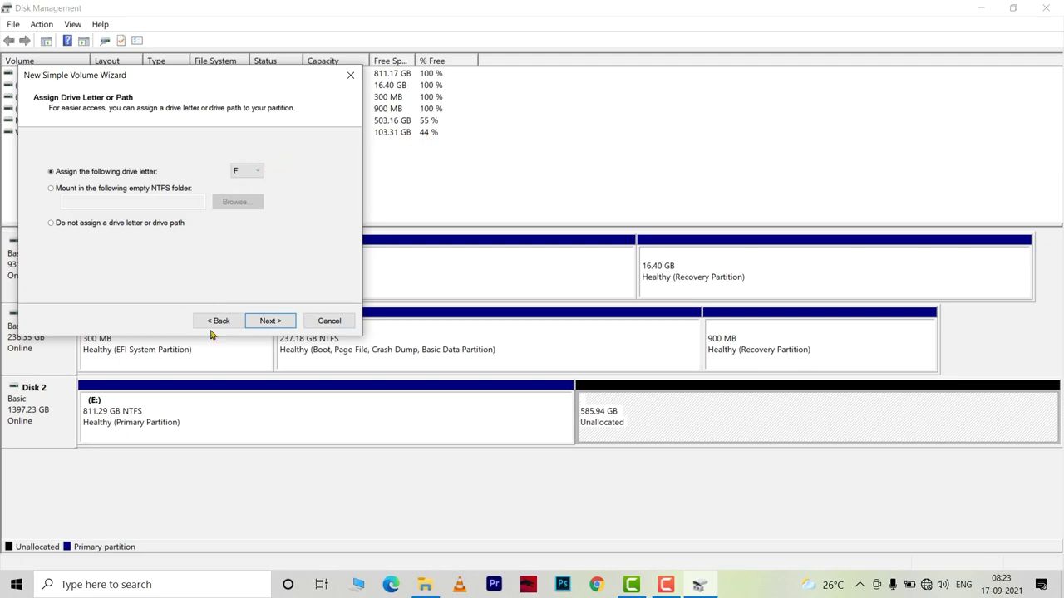
pyautogui.click(264, 322)
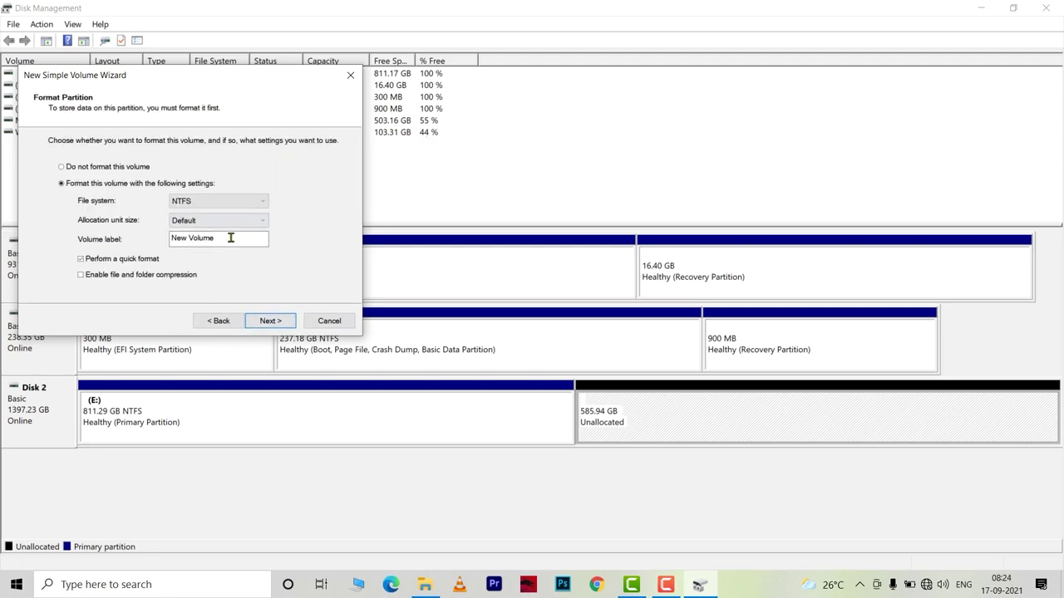
pyautogui.moveTo(228, 240); pyautogui.dragTo(136, 246)
pyautogui.write('YouTube')
pyautogui.click(264, 322)
pyautogui.click(272, 323)
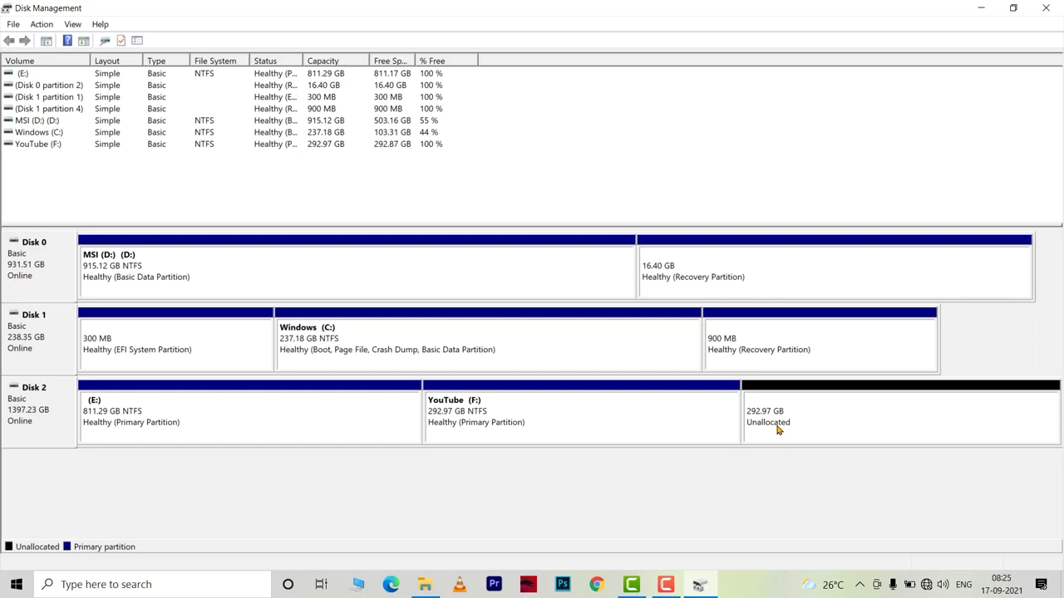
# - Create a 200000 MB NTFS simple volume as drive G: labelled Office in the remaining space
pyautogui.rightClick(779, 421)
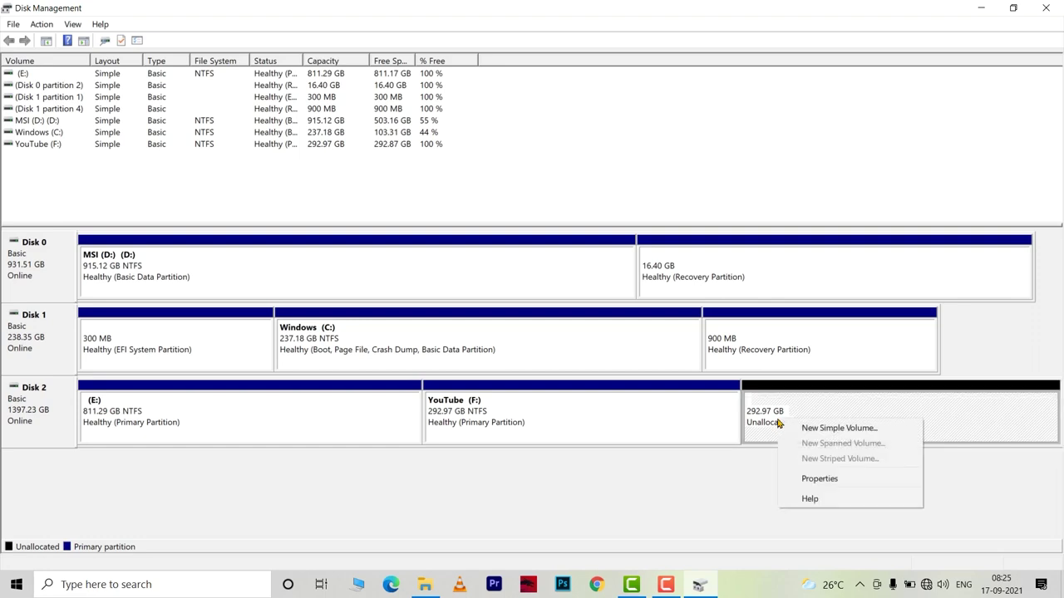
pyautogui.click(811, 428)
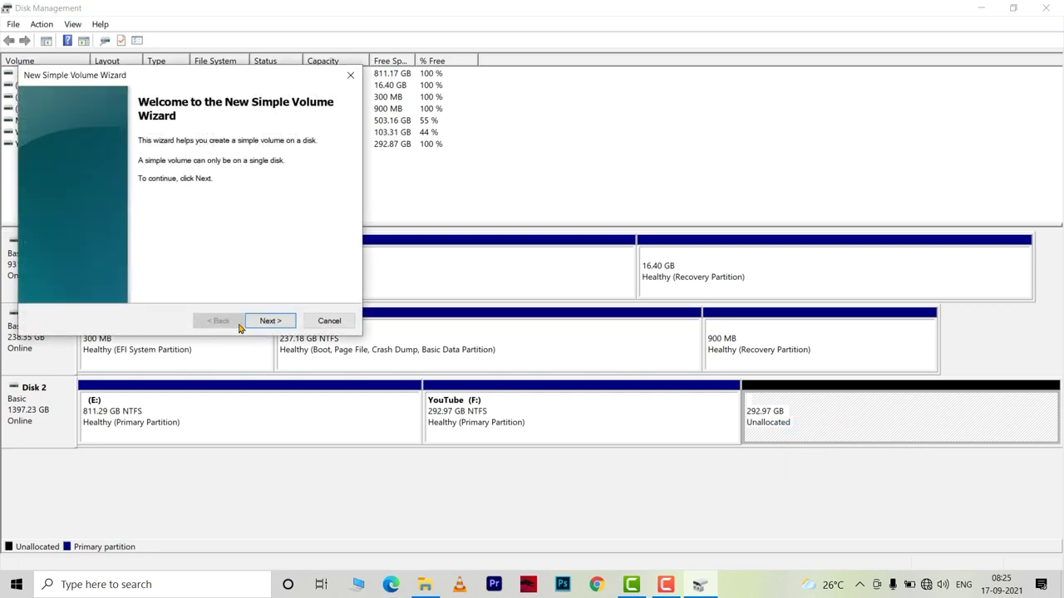
pyautogui.click(266, 320)
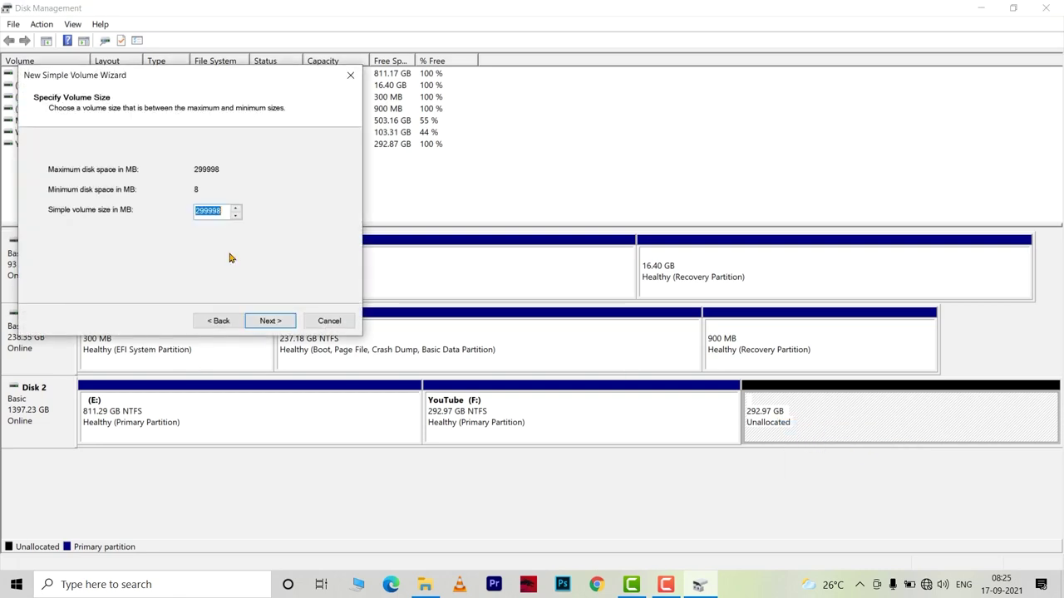
pyautogui.write('200000')
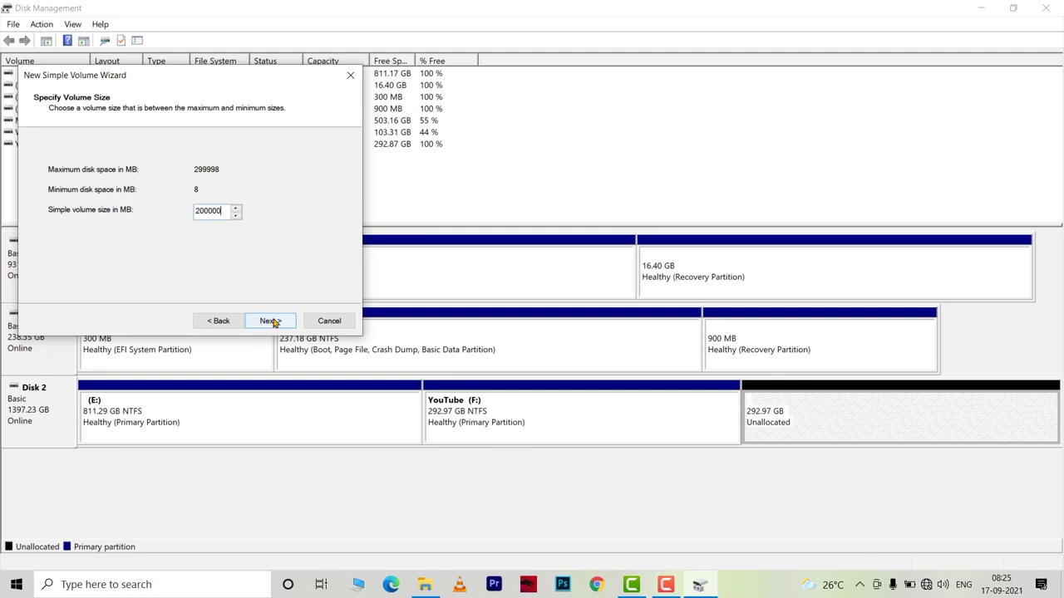
pyautogui.click(272, 321)
pyautogui.click(268, 321)
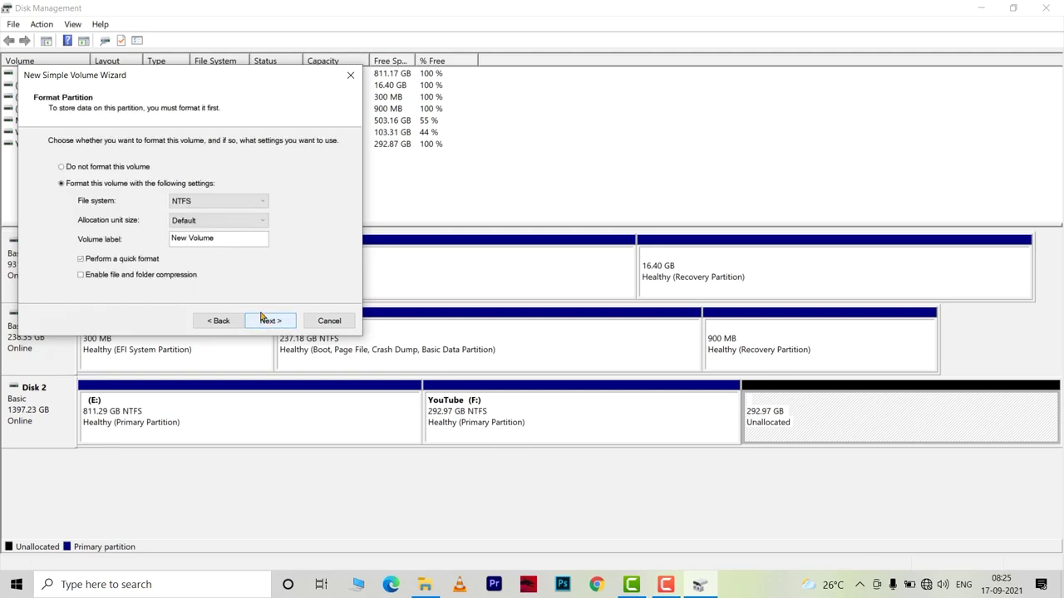
pyautogui.moveTo(218, 238); pyautogui.dragTo(158, 239)
pyautogui.write('Office')
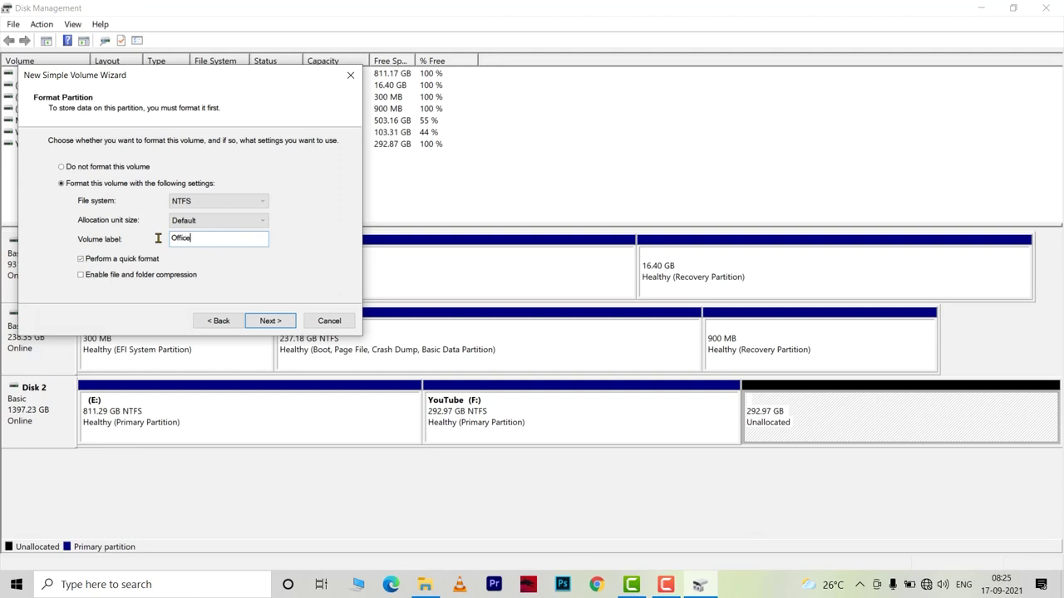
pyautogui.click(268, 324)
pyautogui.click(267, 322)
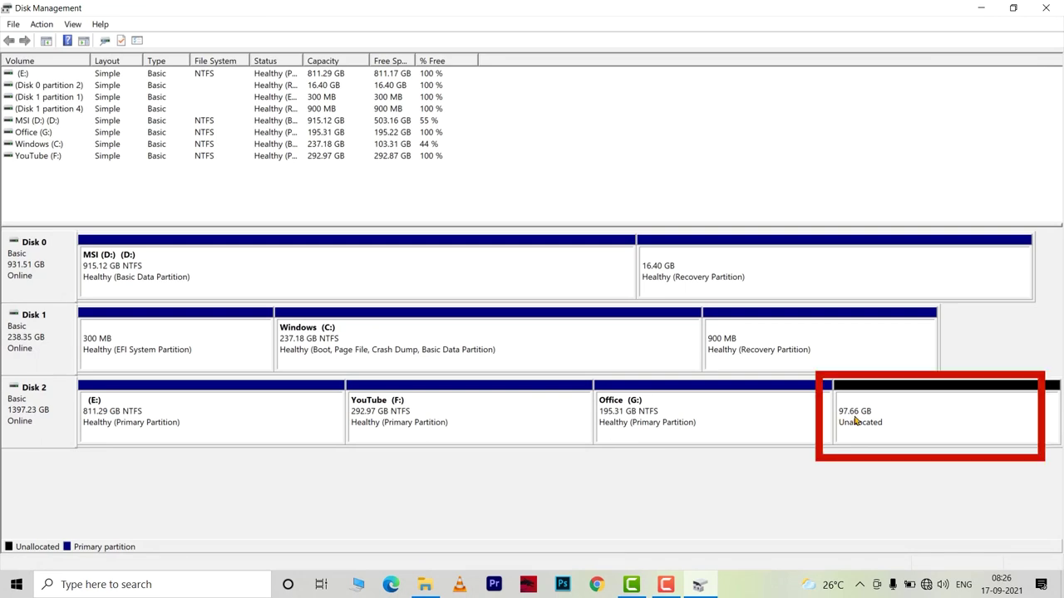
# - Create a 97660 MB NTFS simple volume as drive H: labelled Entertainment from the leftover space
pyautogui.rightClick(856, 421)
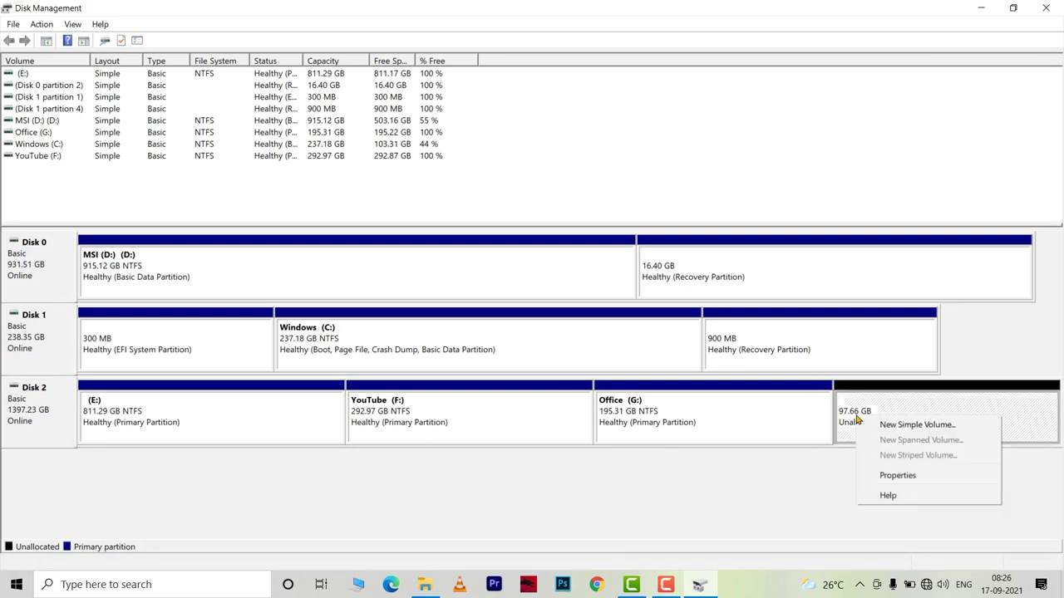
pyautogui.click(903, 426)
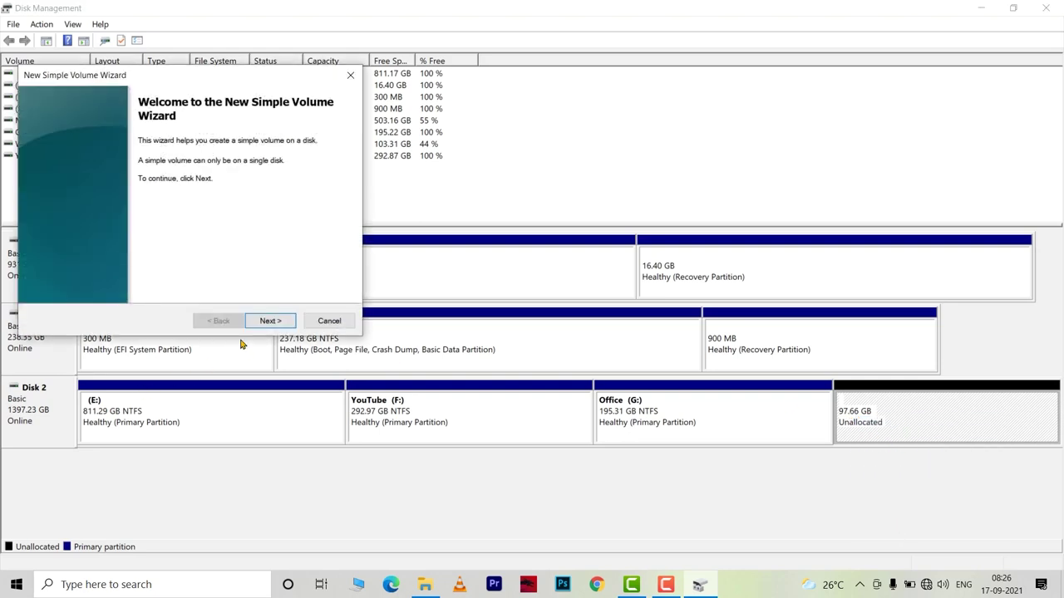
pyautogui.click(278, 322)
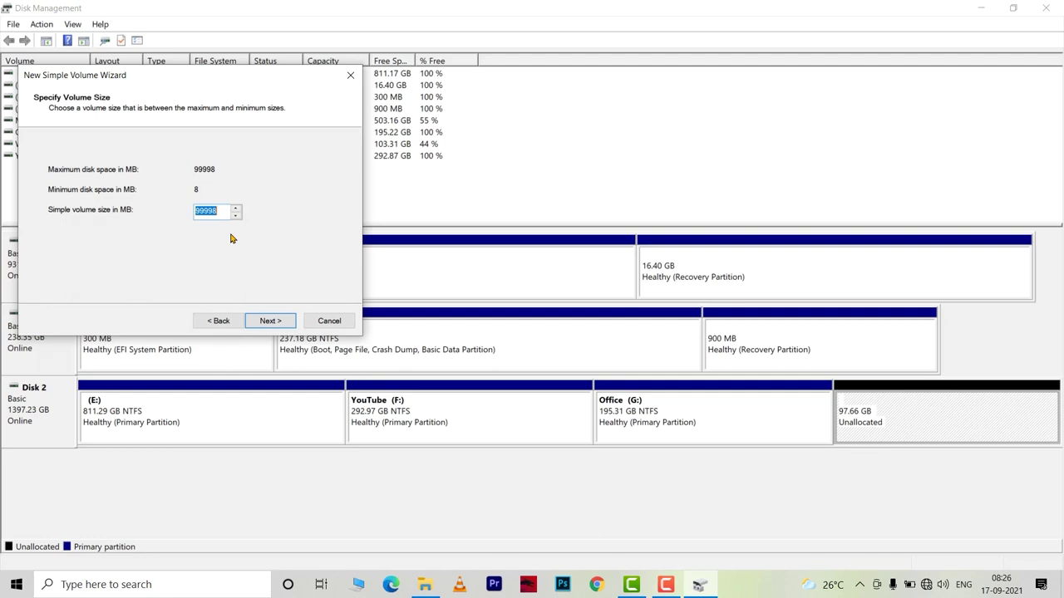
pyautogui.write('97660')
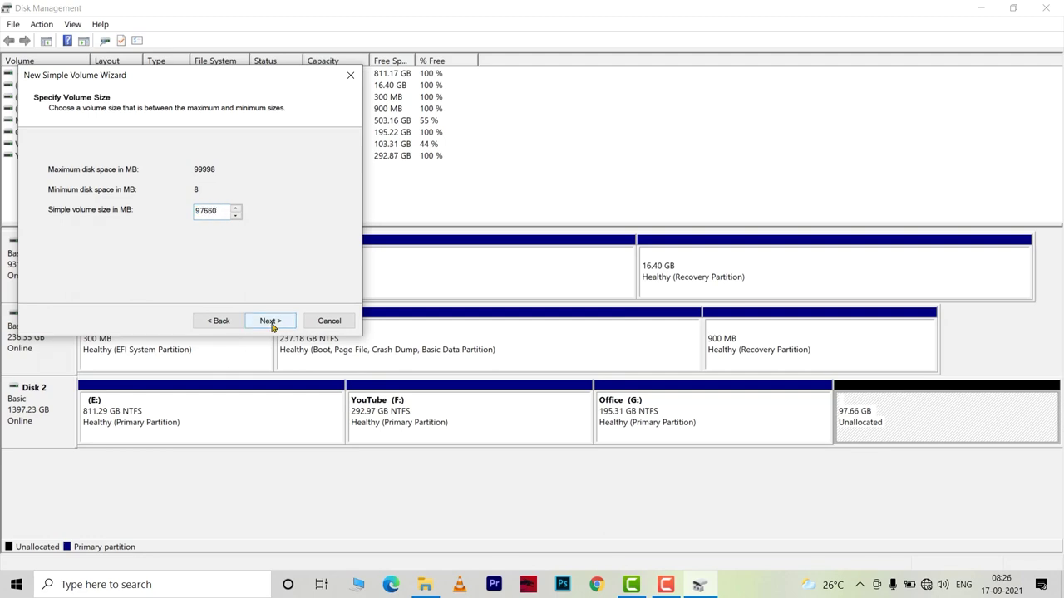
pyautogui.click(271, 322)
pyautogui.click(270, 321)
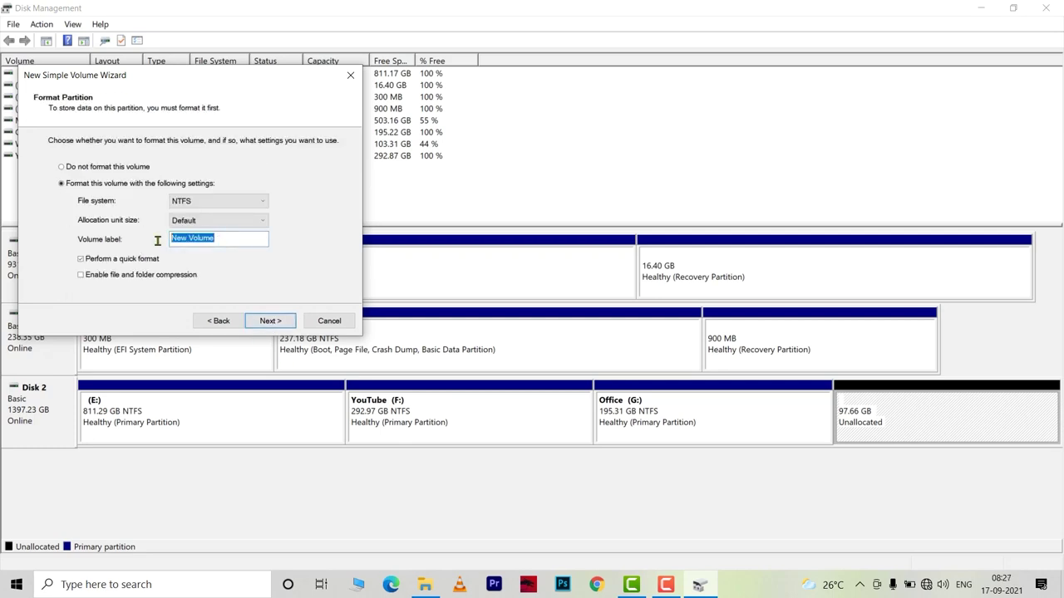
pyautogui.write('Entertainment')
pyautogui.click(271, 321)
pyautogui.click(270, 321)
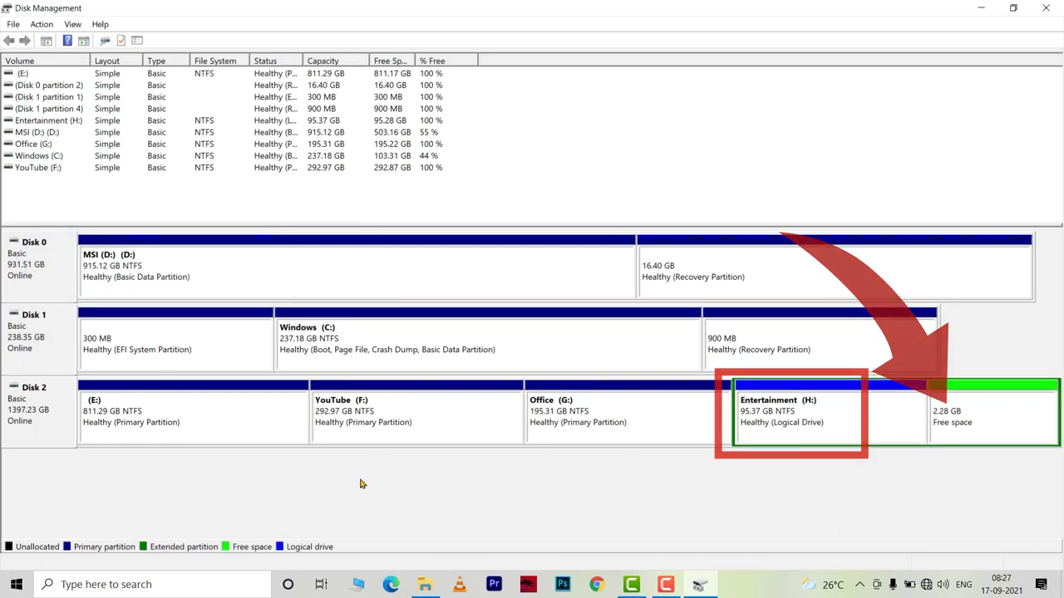
# - Extend Entertainment (H:) by the remaining 2337 MB to 97.65 GB, then close Disk Management
pyautogui.rightClick(763, 413)
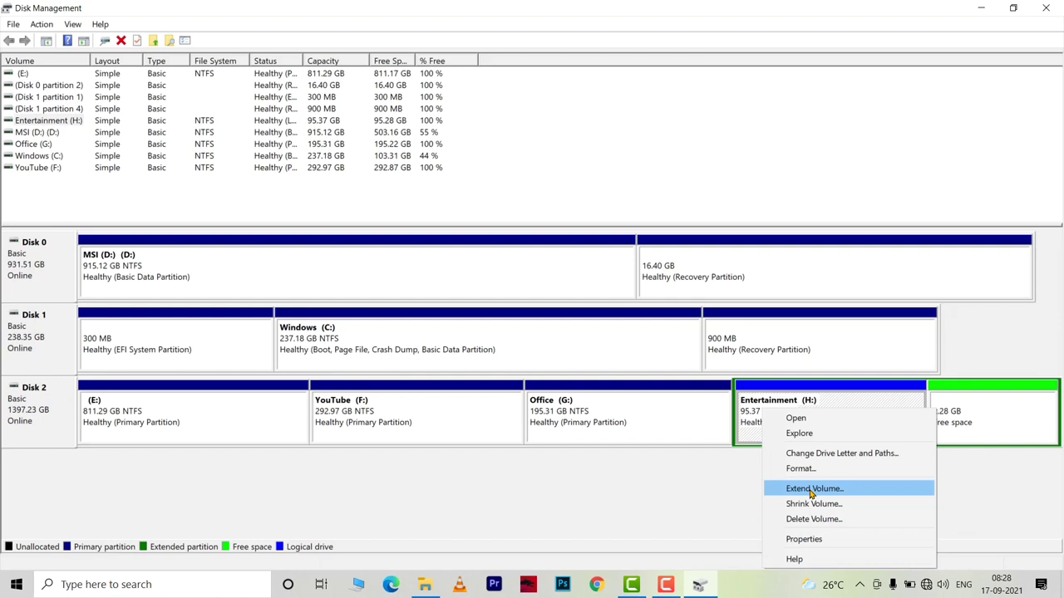
pyautogui.click(810, 492)
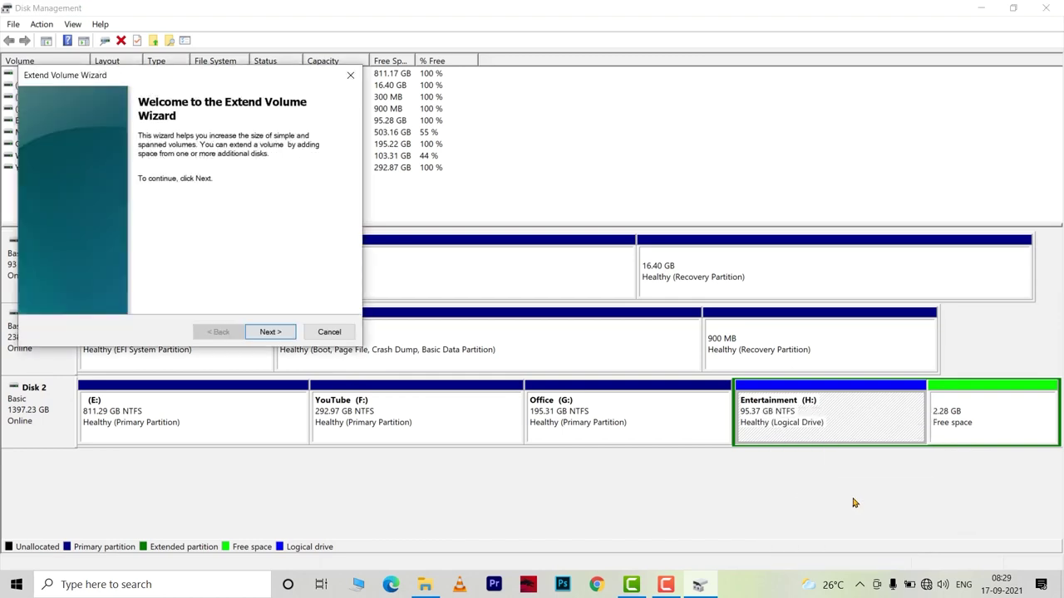
pyautogui.click(273, 334)
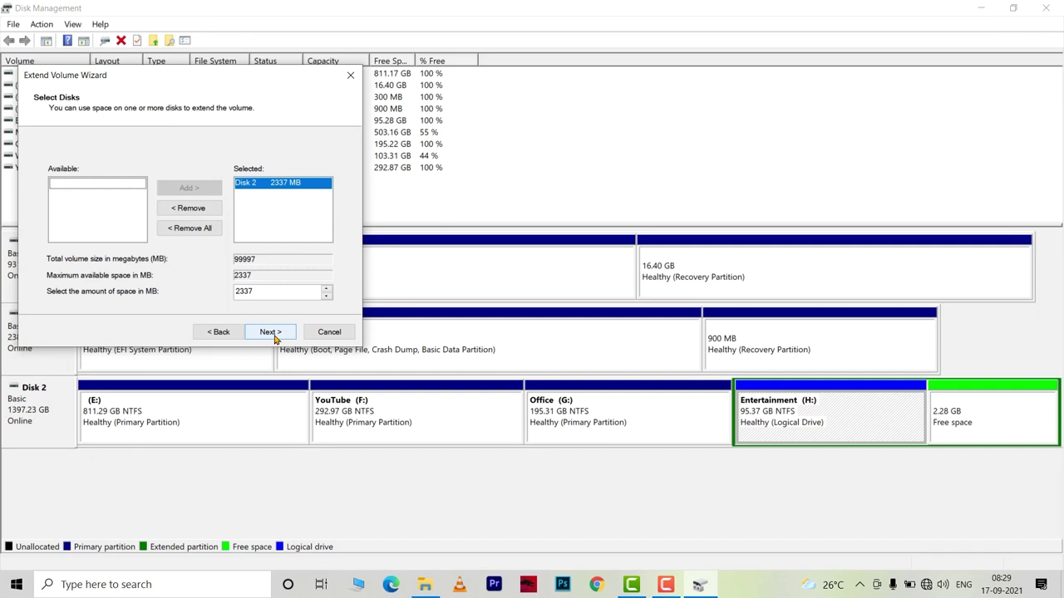
pyautogui.click(271, 333)
pyautogui.click(272, 333)
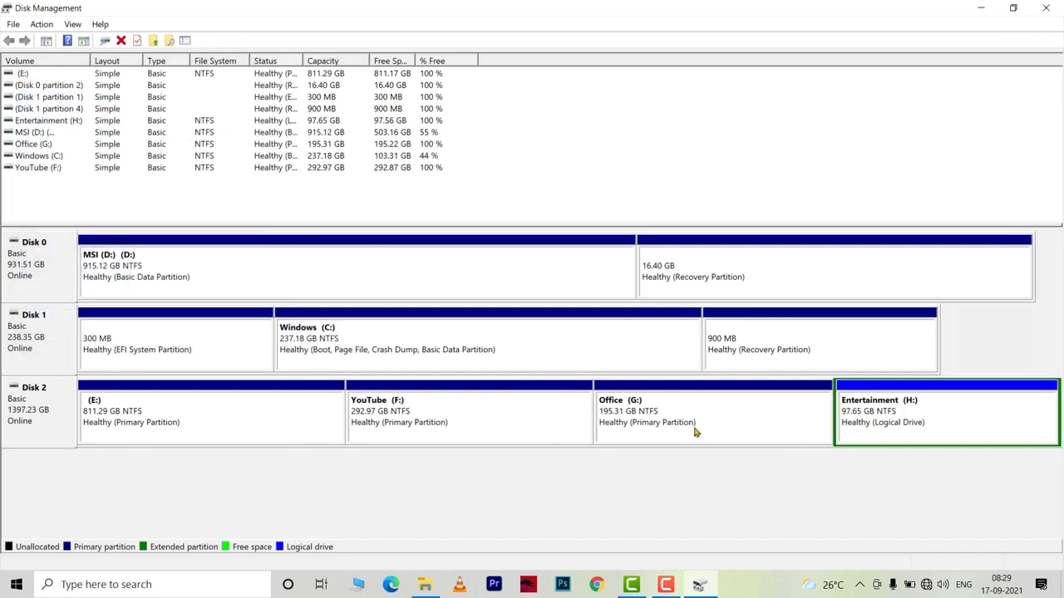
pyautogui.click(1045, 7)
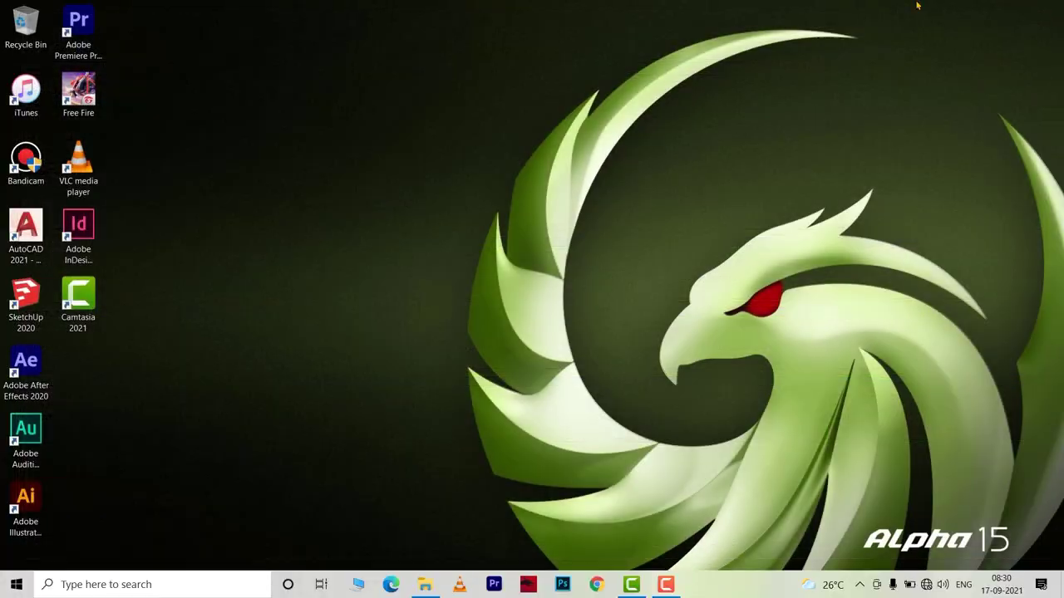
# - Open This PC in File Explorer to confirm the E:, YouTube F:, Office G: and Entertainment H: drives
pyautogui.click(425, 584)
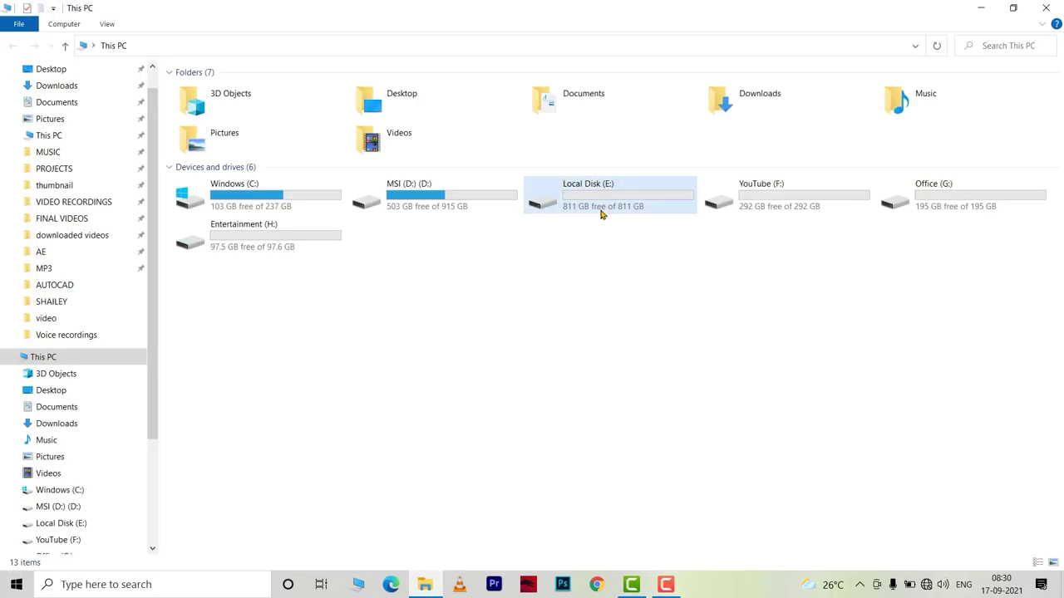